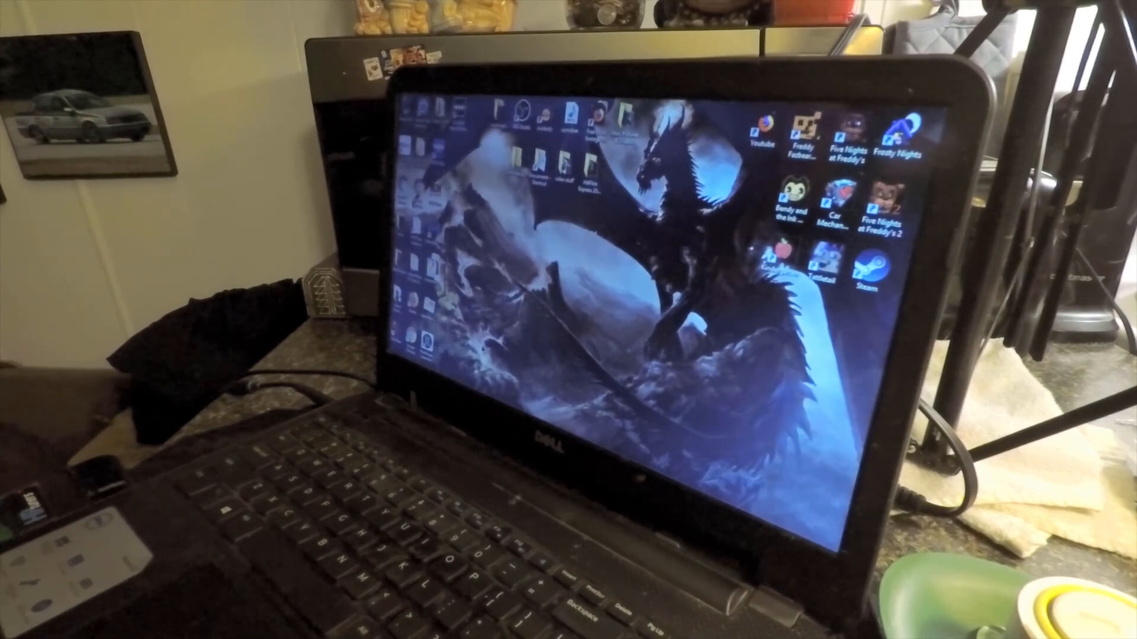
Launch the VCM Suite setup program from the HP Tuners folder in File Explorer
{"action": "key", "text": "super+e"}
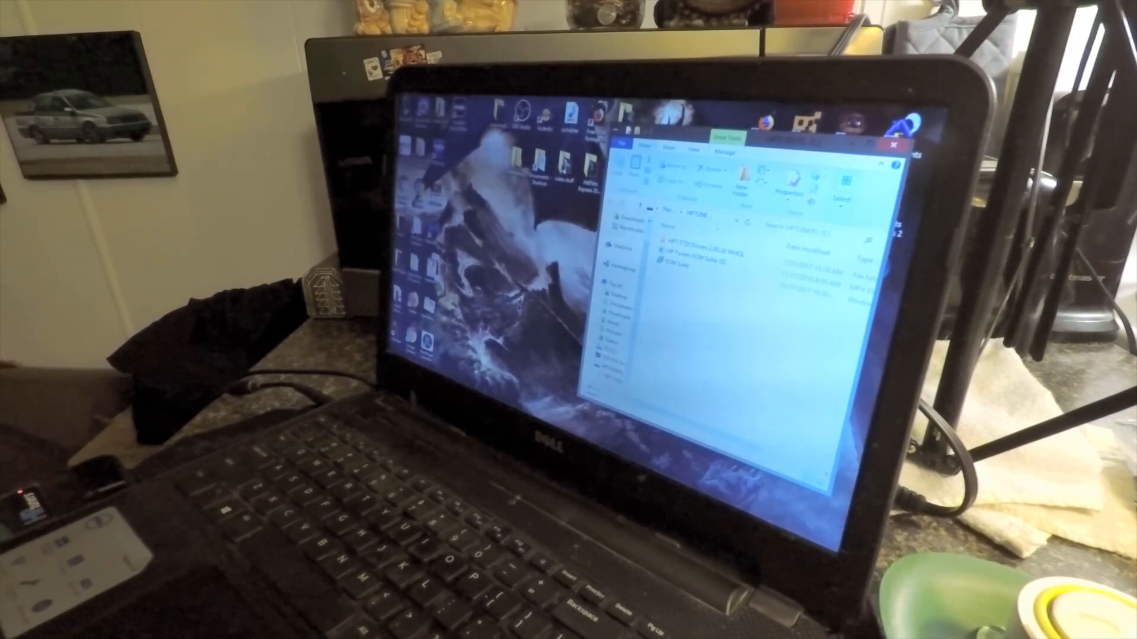
{"action": "double_click", "coordinate": [674, 262]}
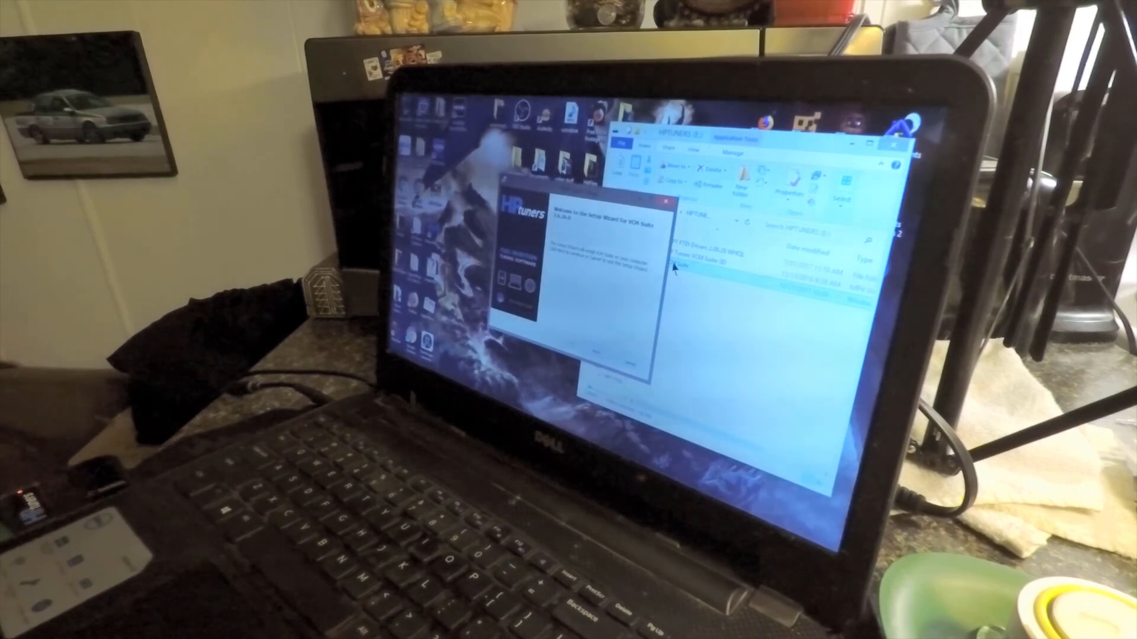
Accept the license, install VCM Suite and finish the completed setup wizard
{"action": "left_click", "coordinate": [602, 359]}
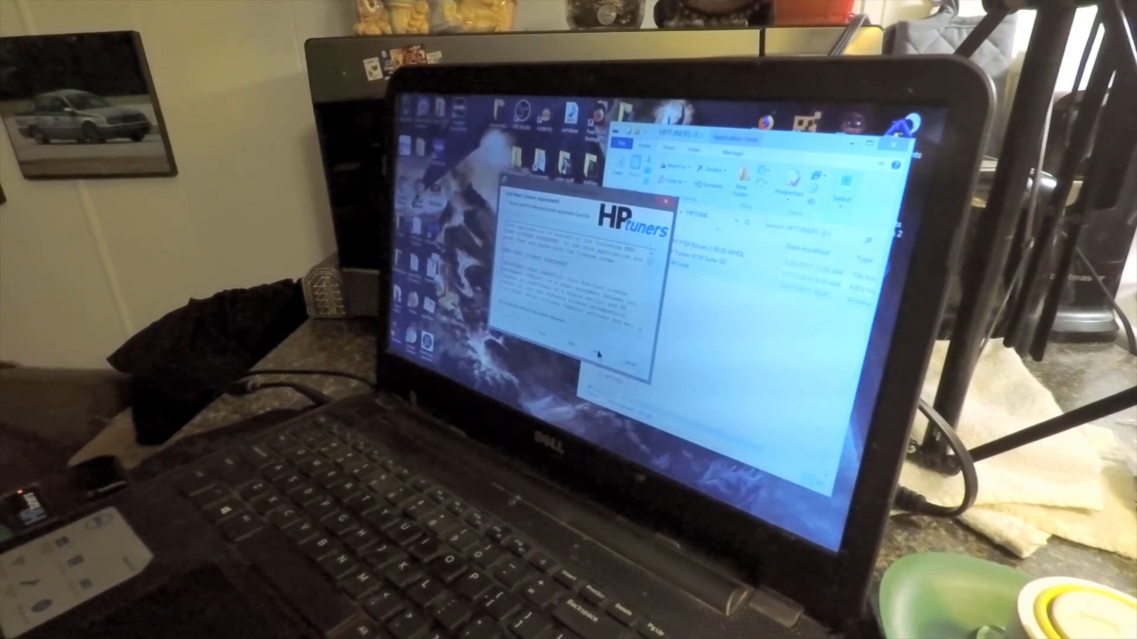
{"action": "left_click", "coordinate": [600, 354]}
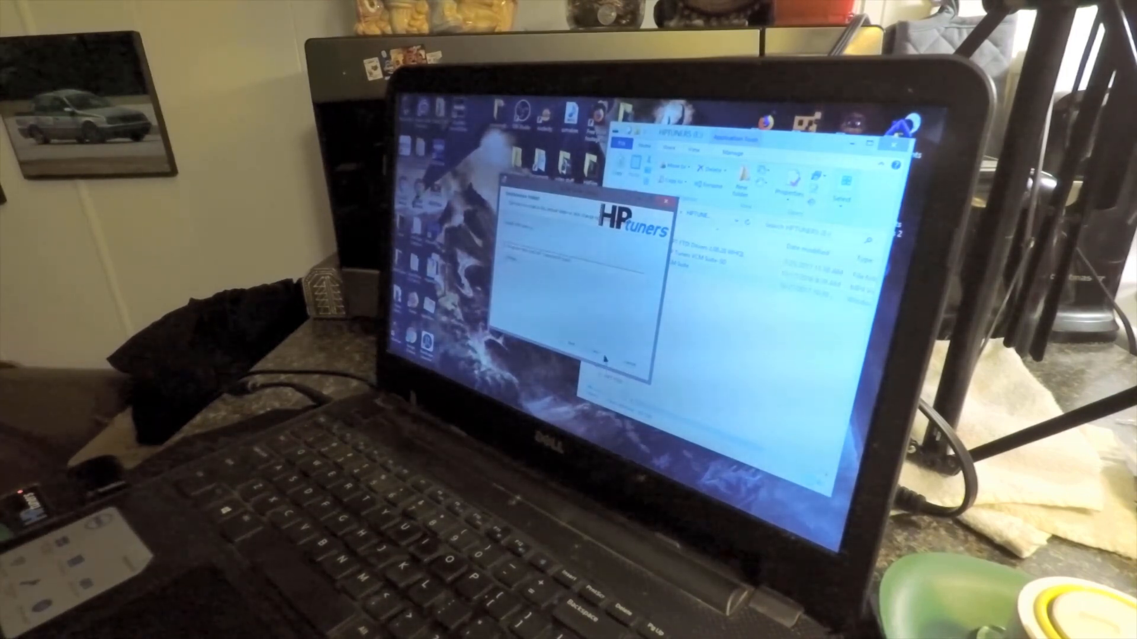
{"action": "left_click", "coordinate": [604, 357]}
{"action": "left_click", "coordinate": [602, 357]}
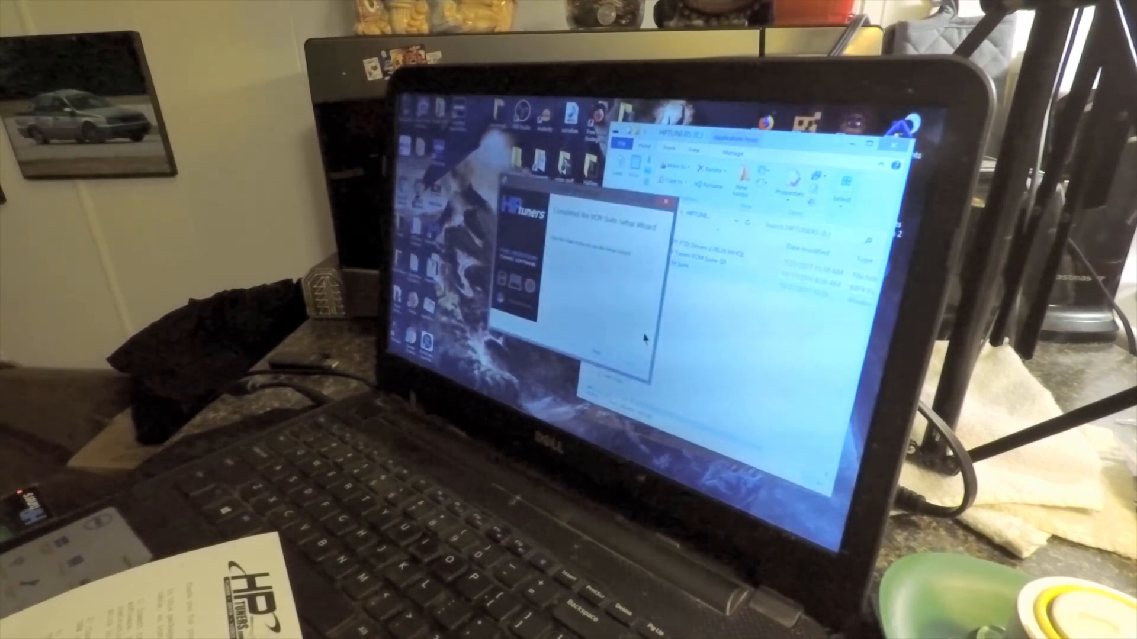
{"action": "left_click", "coordinate": [600, 357]}
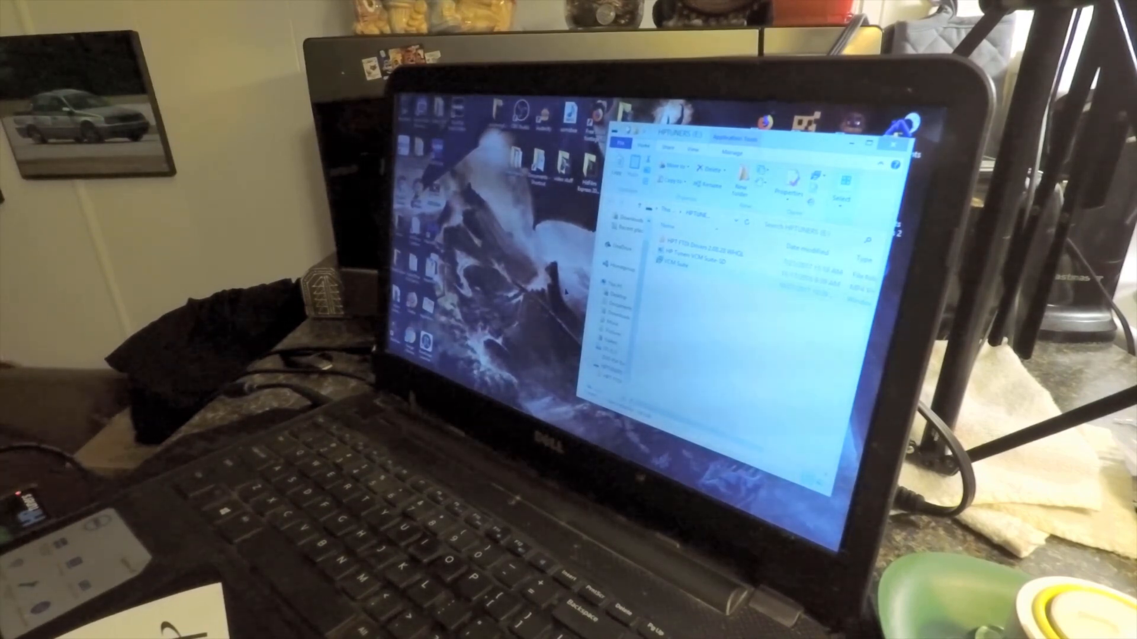
Select the VCM Suite entry in the HP Tuners folder listing
{"action": "left_click", "coordinate": [670, 260]}
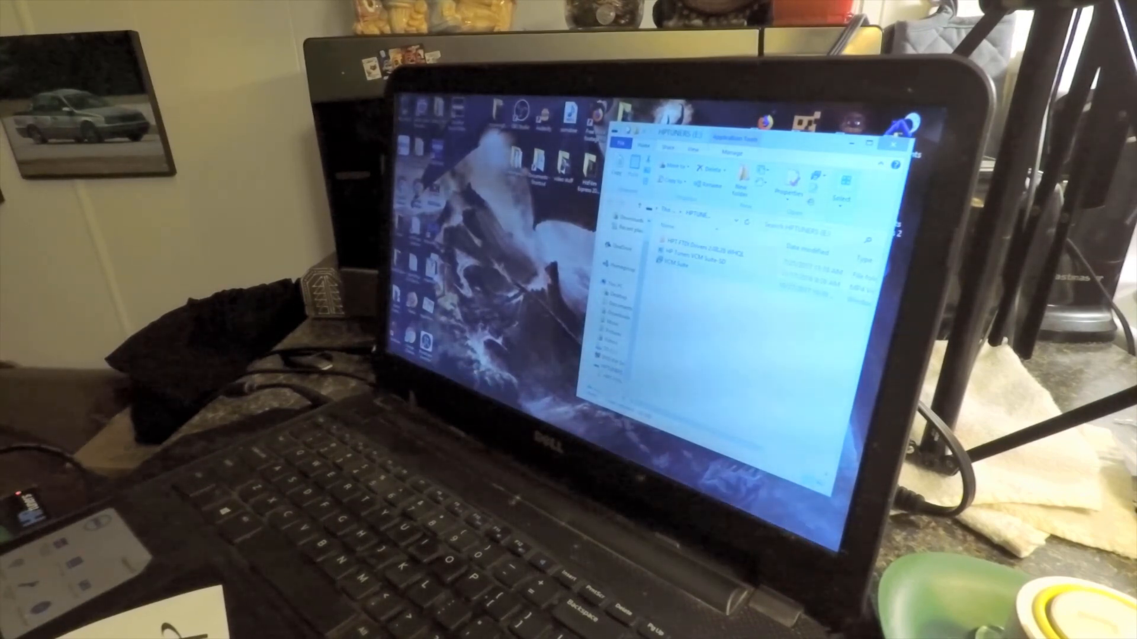
{"action": "left_click", "coordinate": [674, 263]}
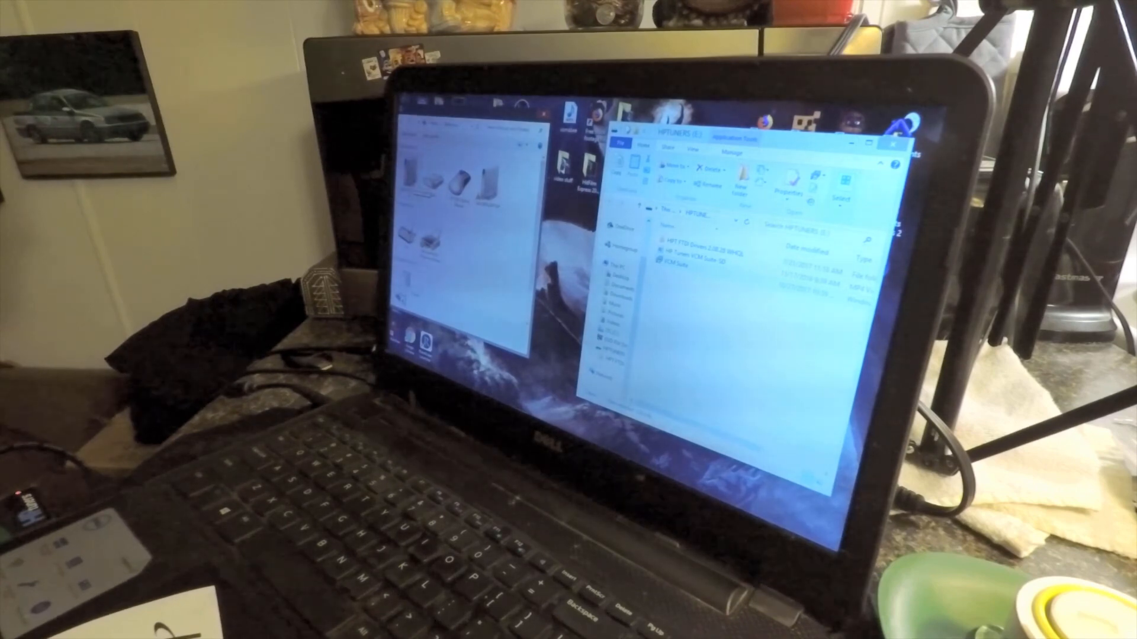
{"action": "scroll", "coordinate": [418, 278], "scroll_direction": "down", "scroll_amount": 2}
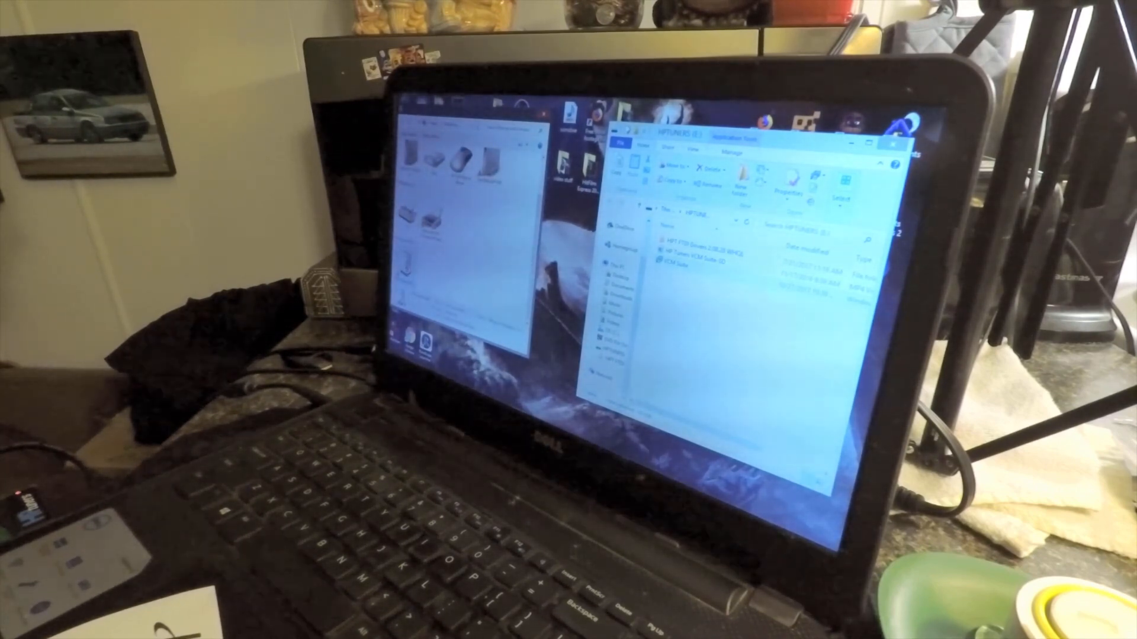
View the interface device's properties and reach its driver details in Devices and Printers
{"action": "double_click", "coordinate": [421, 304]}
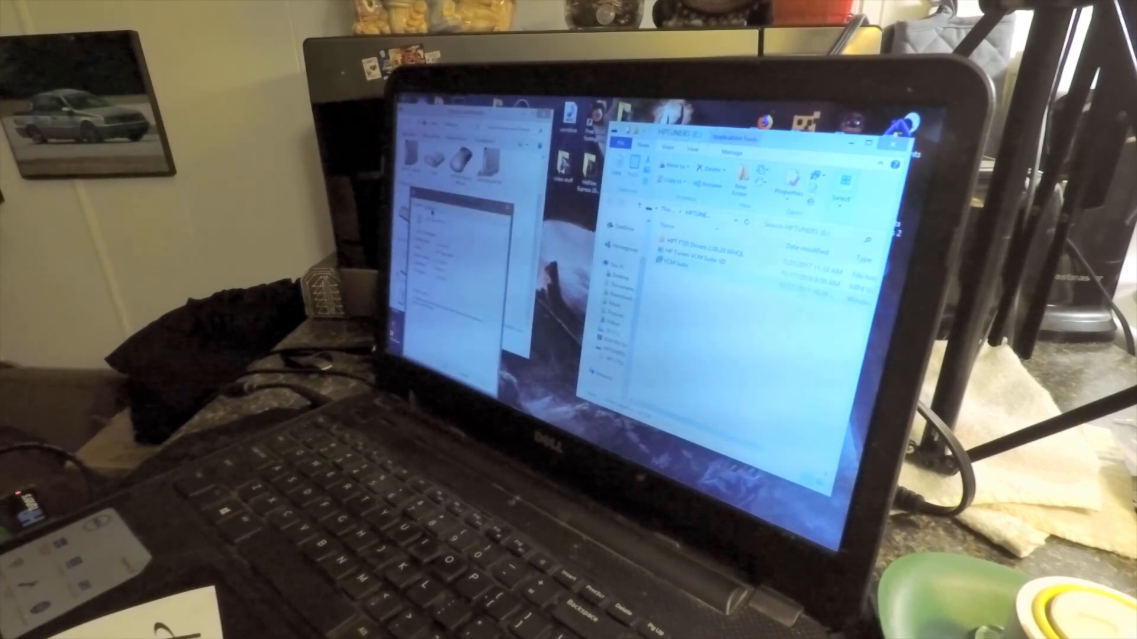
{"action": "left_click", "coordinate": [432, 212]}
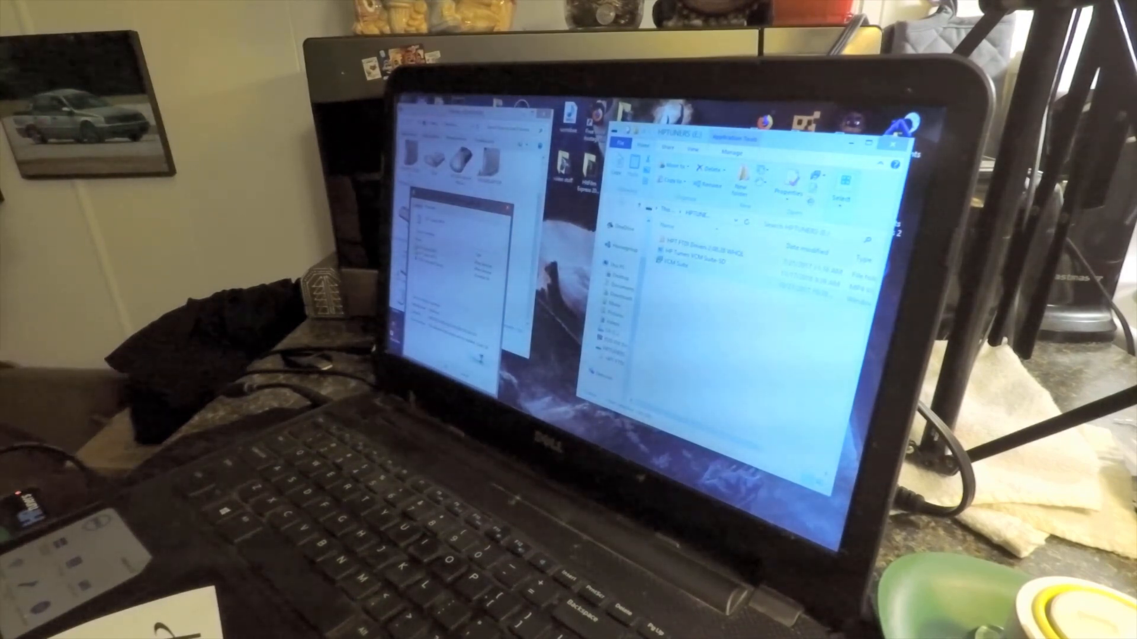
{"action": "left_click", "coordinate": [479, 356]}
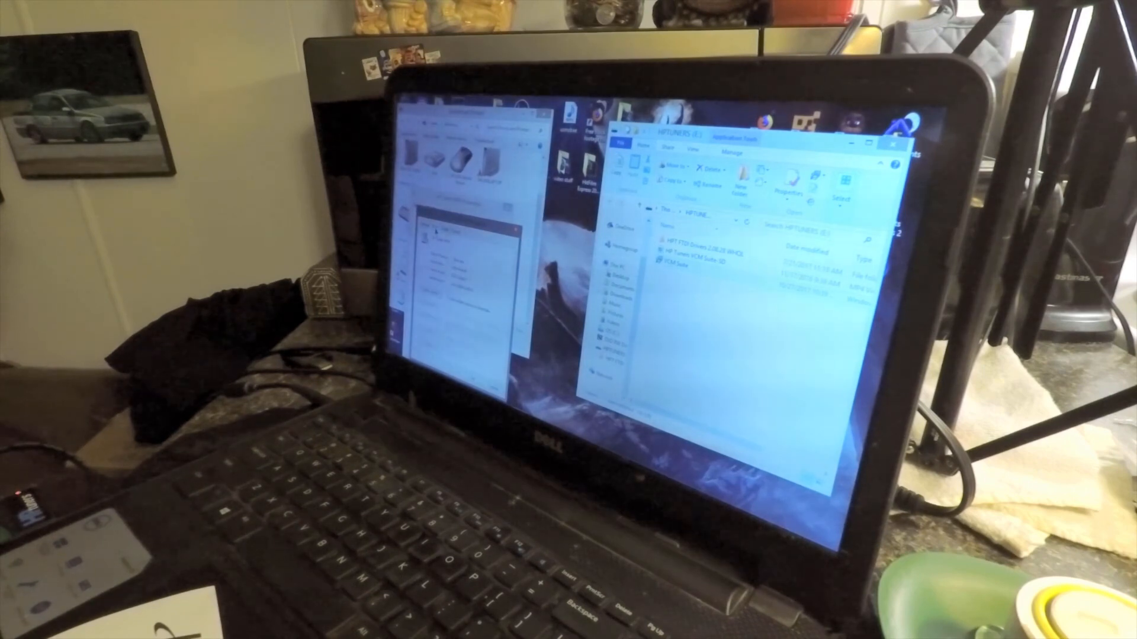
{"action": "left_click", "coordinate": [480, 355]}
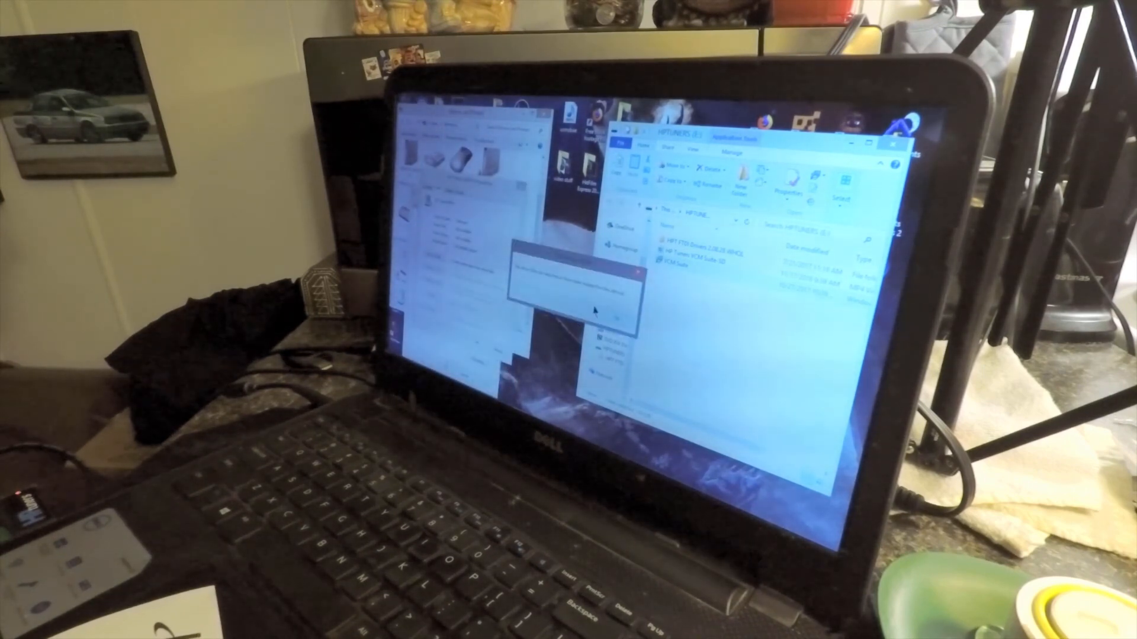
{"action": "left_click", "coordinate": [604, 315]}
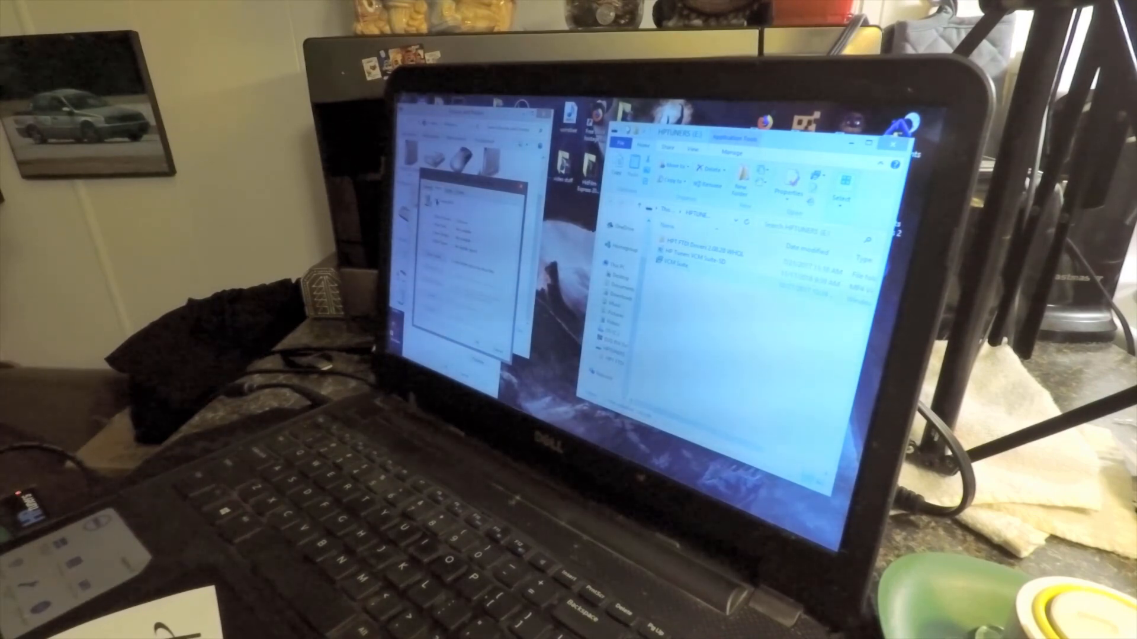
{"action": "left_click", "coordinate": [441, 189]}
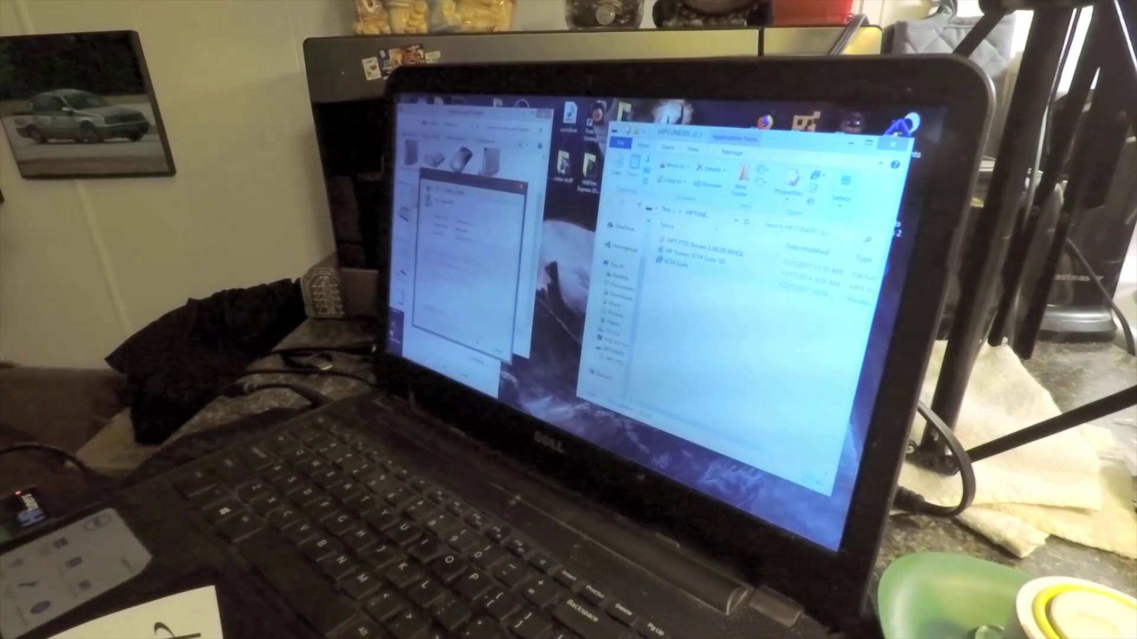
{"action": "left_click", "coordinate": [442, 317]}
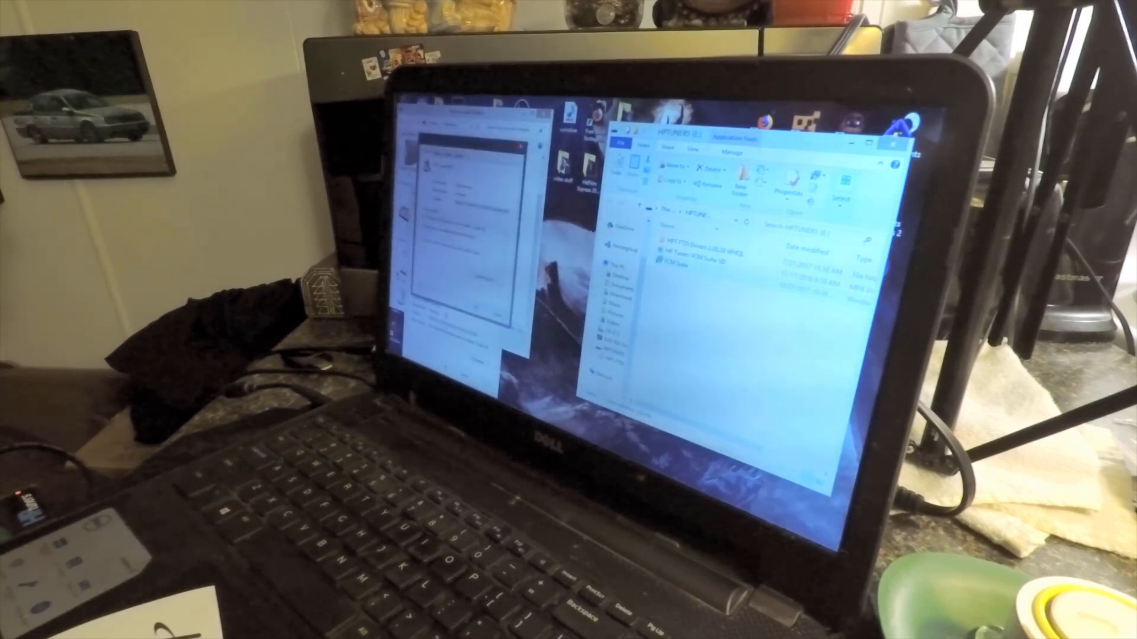
{"action": "left_click", "coordinate": [435, 149]}
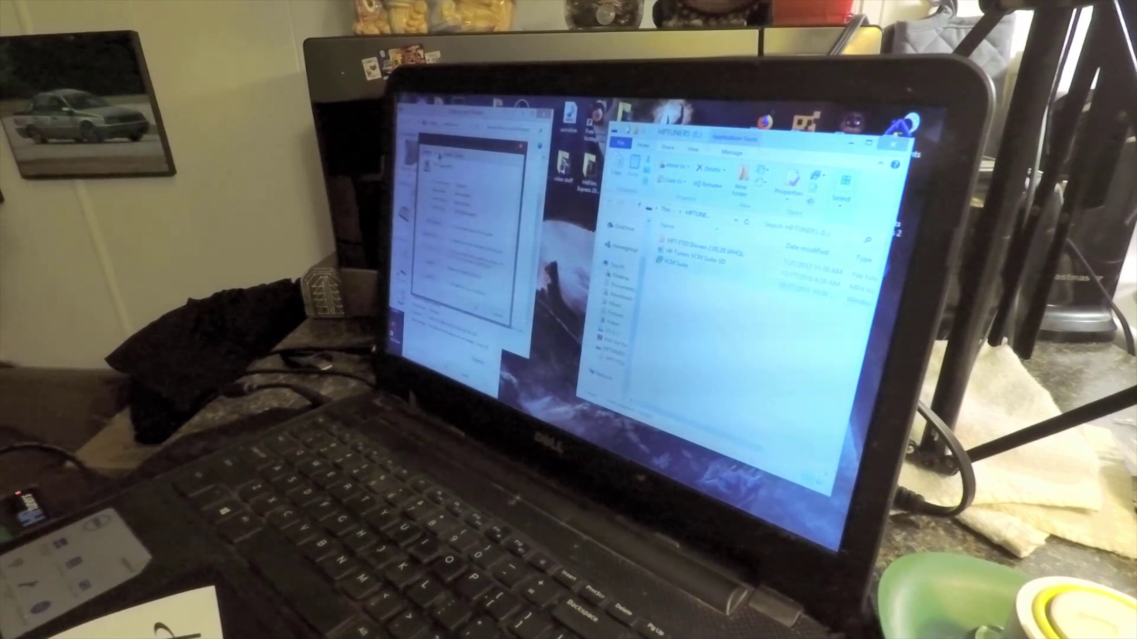
Update the driver manually from the MPVI driver folder on the HPTUNERS drive and begin installing it
{"action": "left_click", "coordinate": [437, 238]}
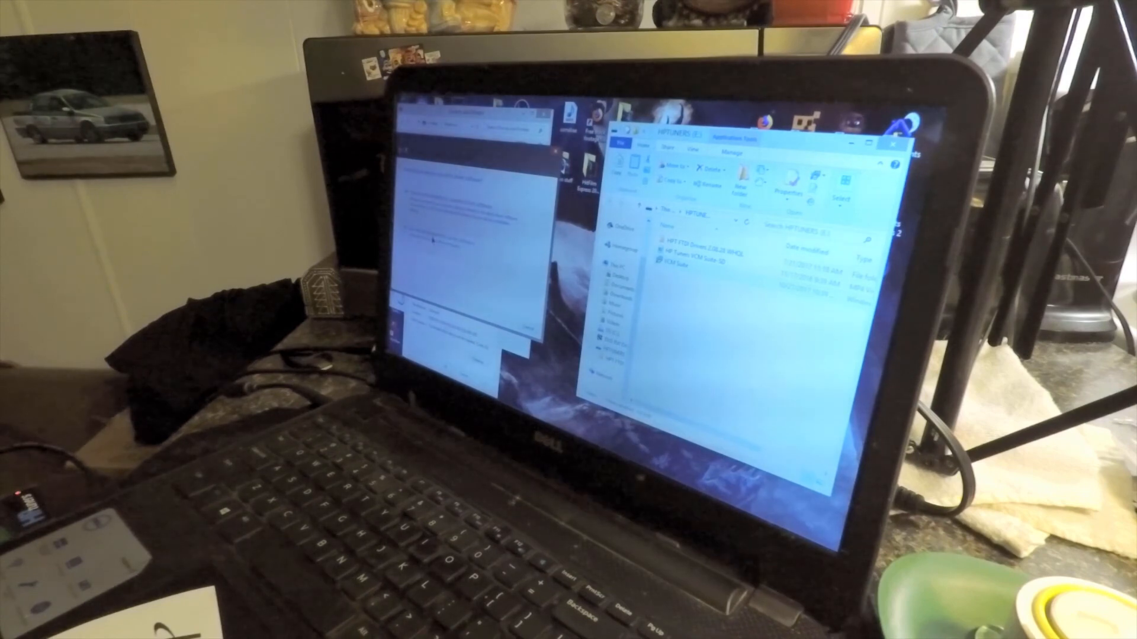
{"action": "left_click", "coordinate": [432, 240]}
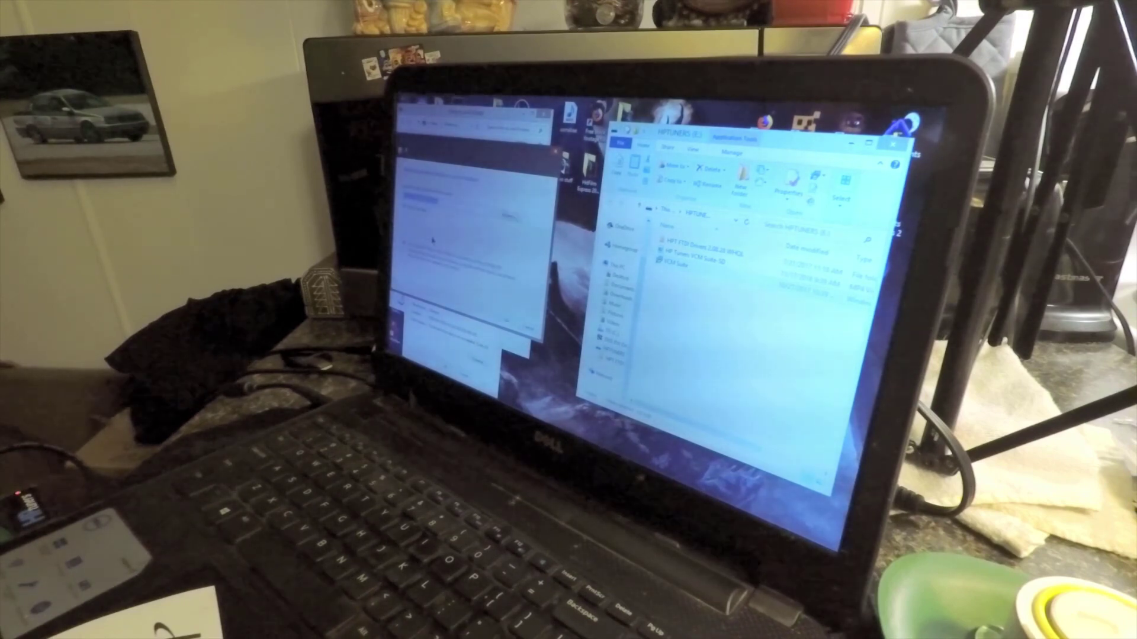
{"action": "left_click", "coordinate": [503, 216]}
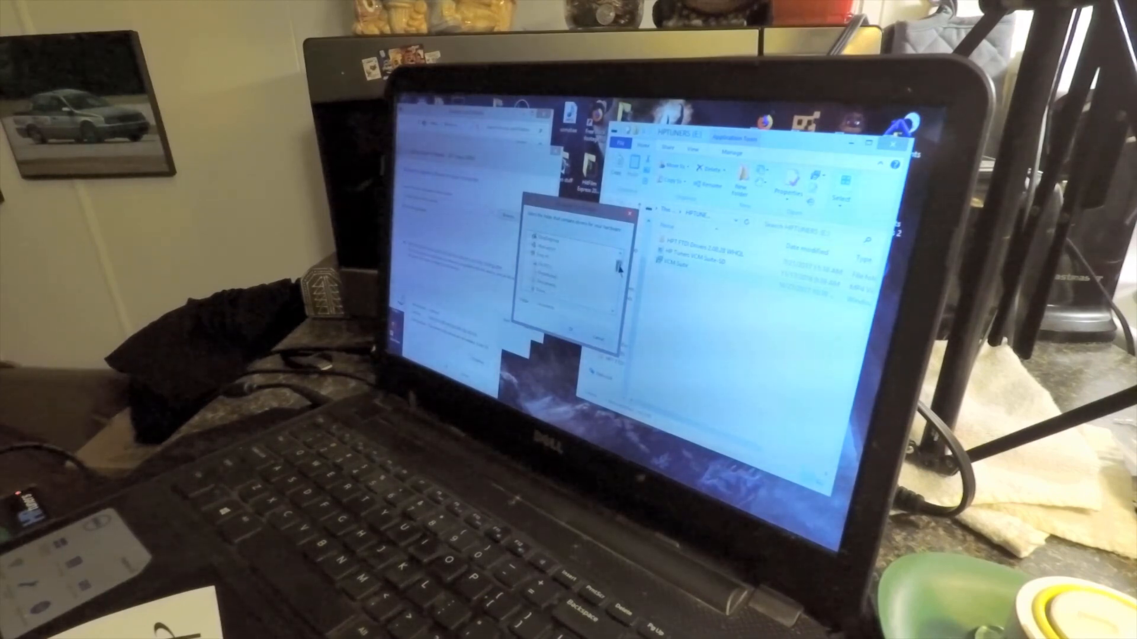
{"action": "left_click_drag", "start_coordinate": [620, 263], "coordinate": [614, 280]}
{"action": "left_click", "coordinate": [550, 277]}
{"action": "double_click", "coordinate": [551, 283]}
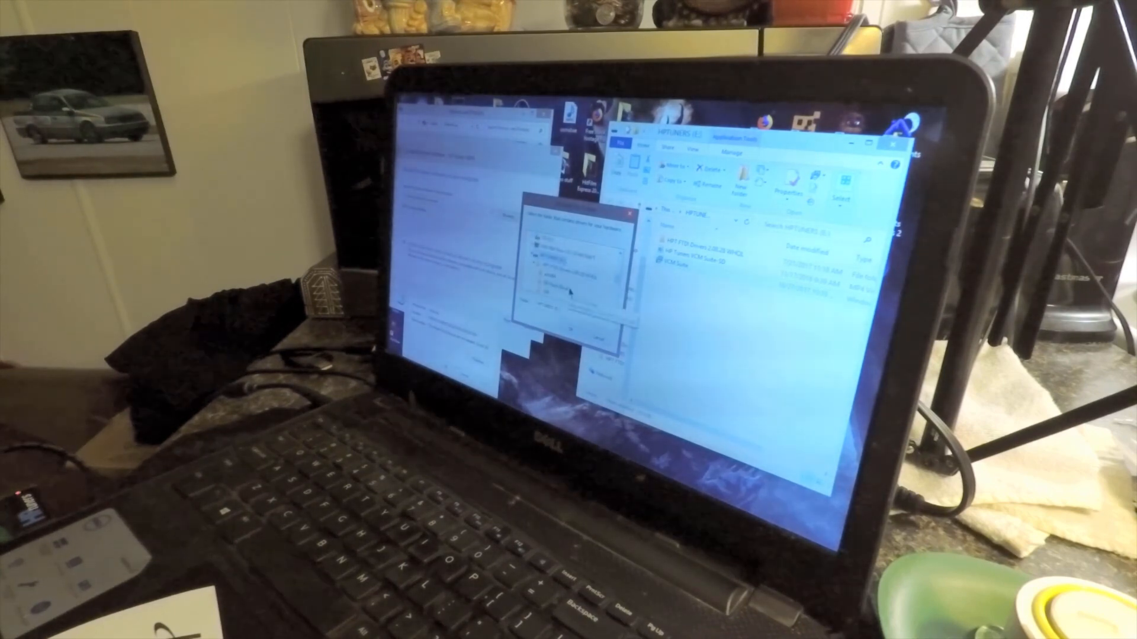
{"action": "scroll", "coordinate": [562, 282], "scroll_direction": "down", "scroll_amount": 2}
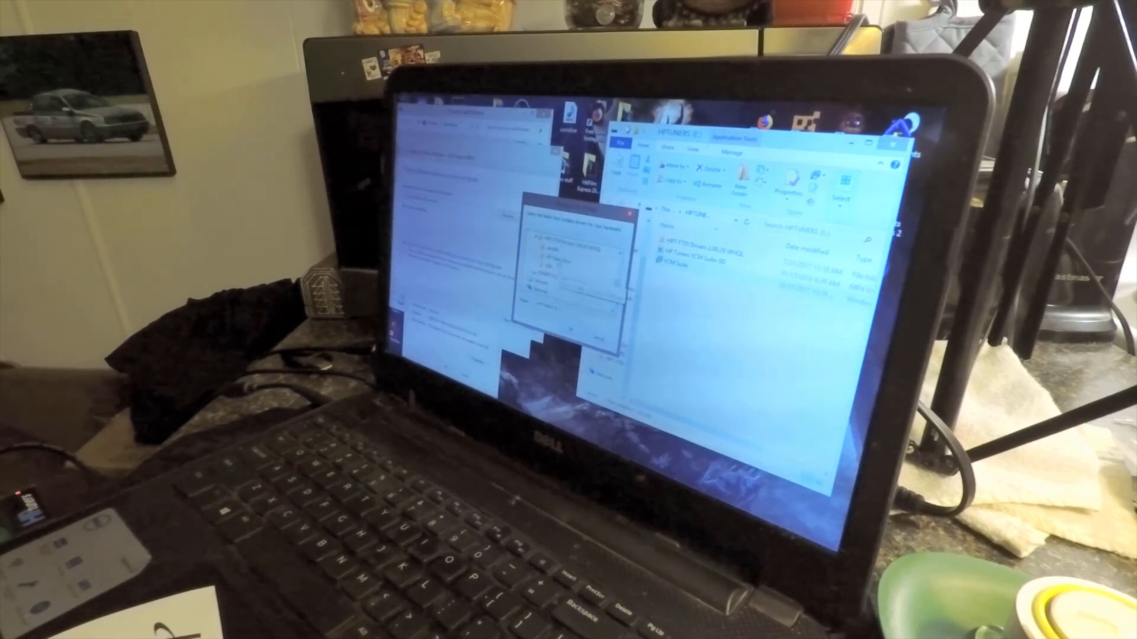
{"action": "left_click", "coordinate": [573, 327]}
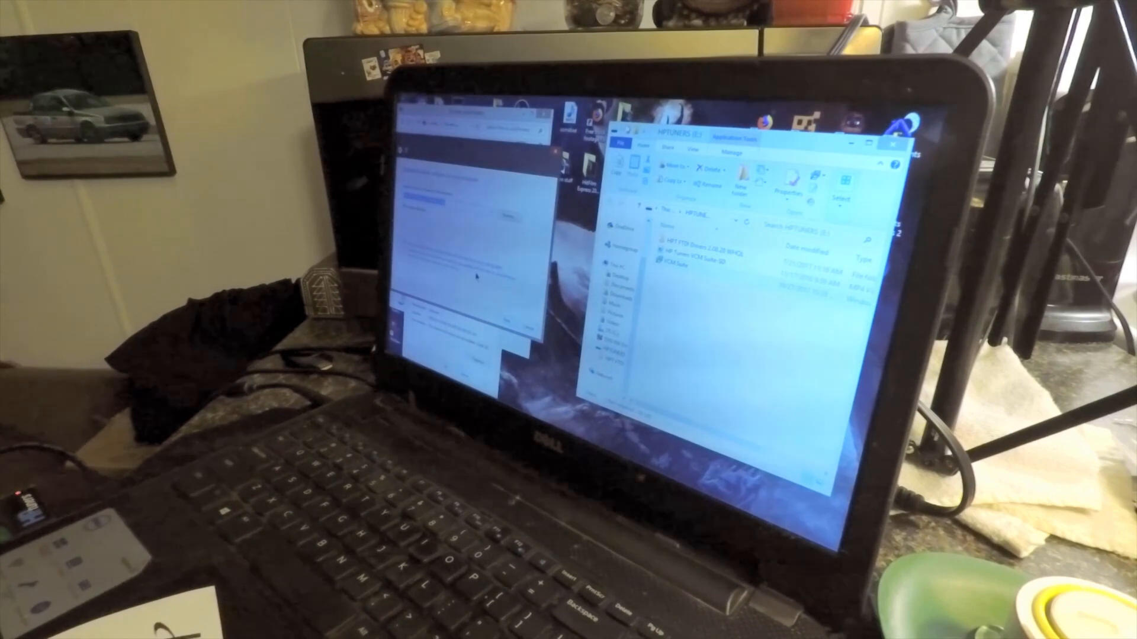
{"action": "left_click", "coordinate": [511, 320]}
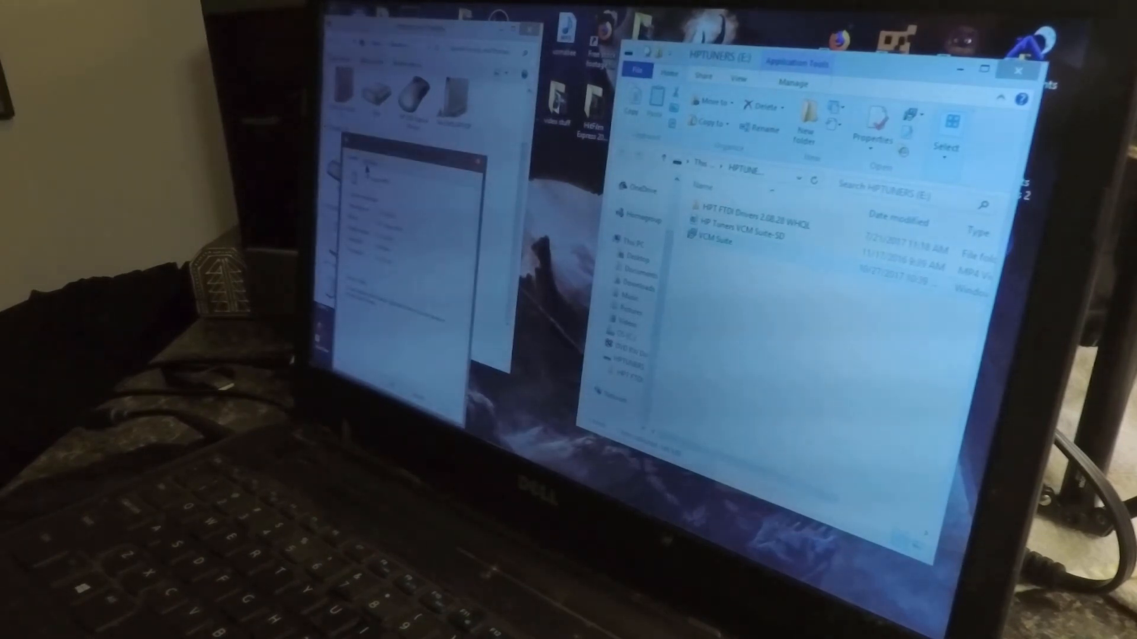
Close the device properties and devices window, then bring up the Start screen
{"action": "key", "text": "Escape"}
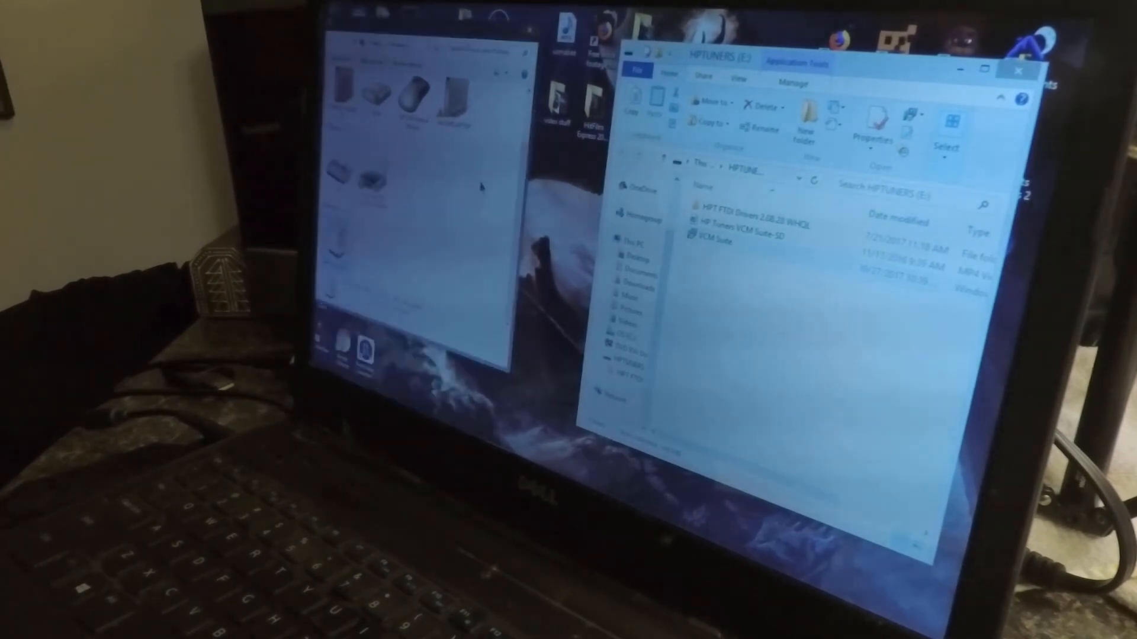
{"action": "scroll", "coordinate": [451, 194], "scroll_direction": "down", "scroll_amount": 1}
{"action": "key", "text": "alt+F4"}
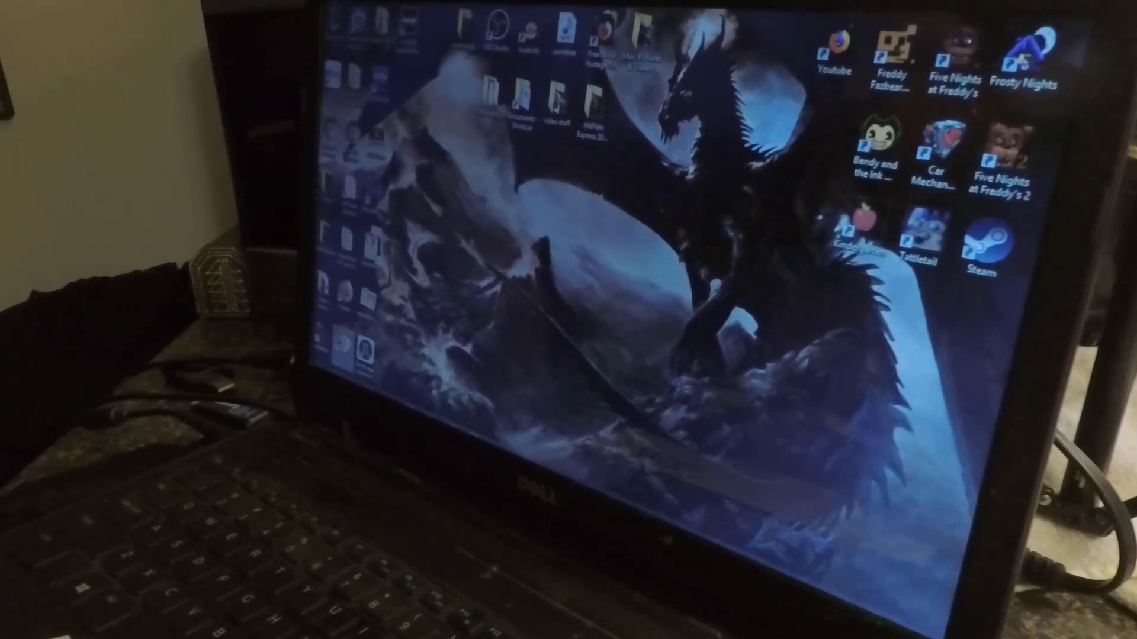
{"action": "key", "text": "super"}
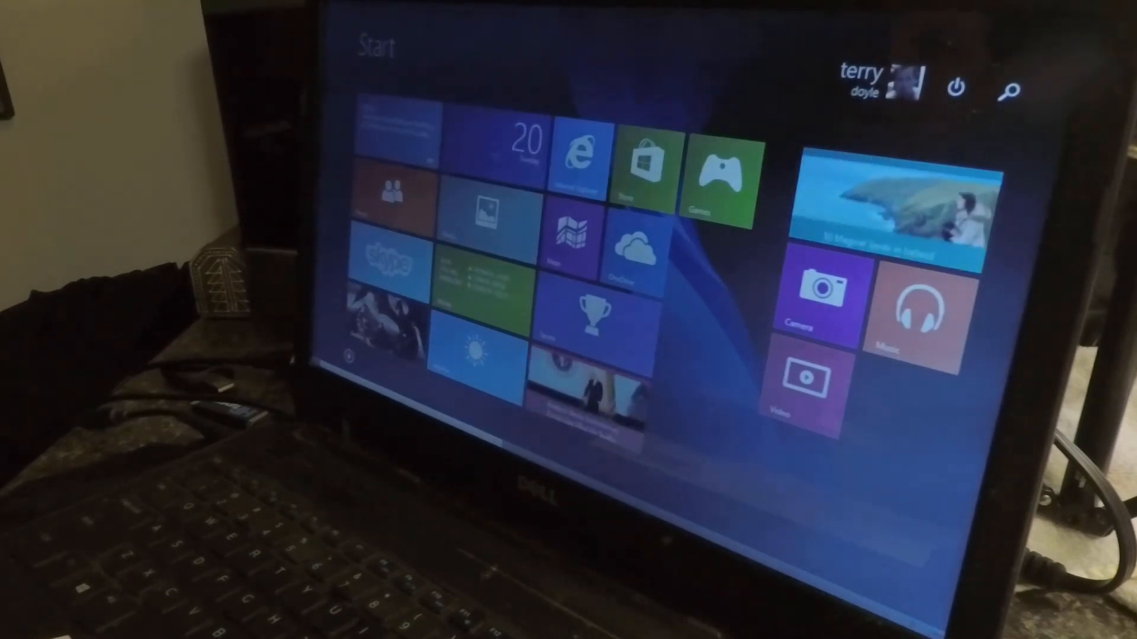
{"action": "type", "text": "vcm Editor"}
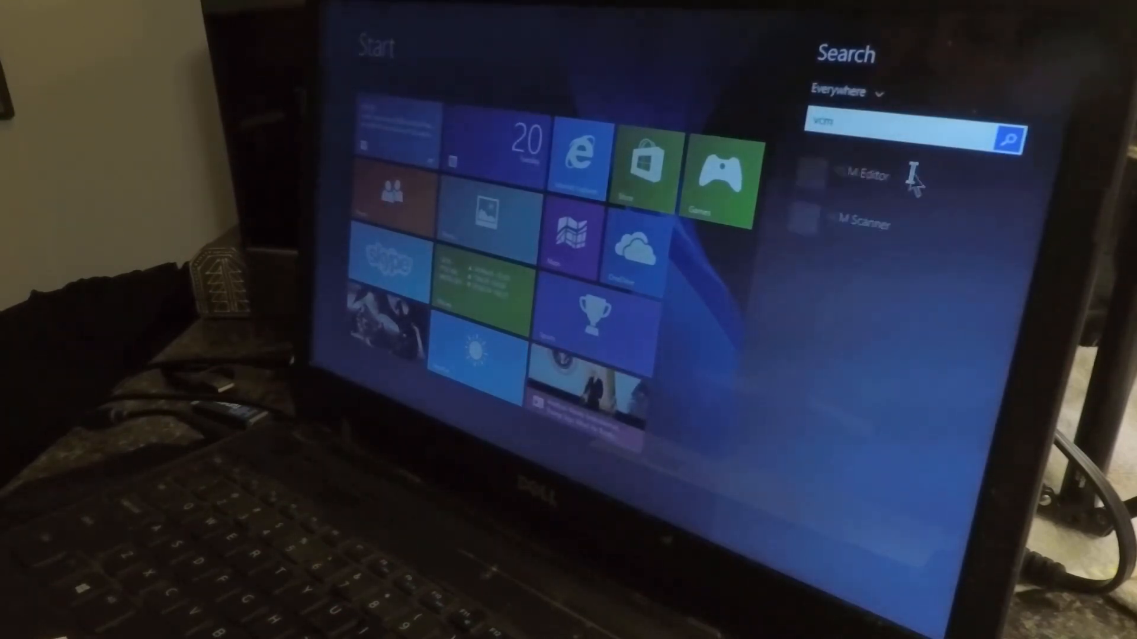
Launch VCM Editor from the Start search results
{"action": "left_click", "coordinate": [881, 182]}
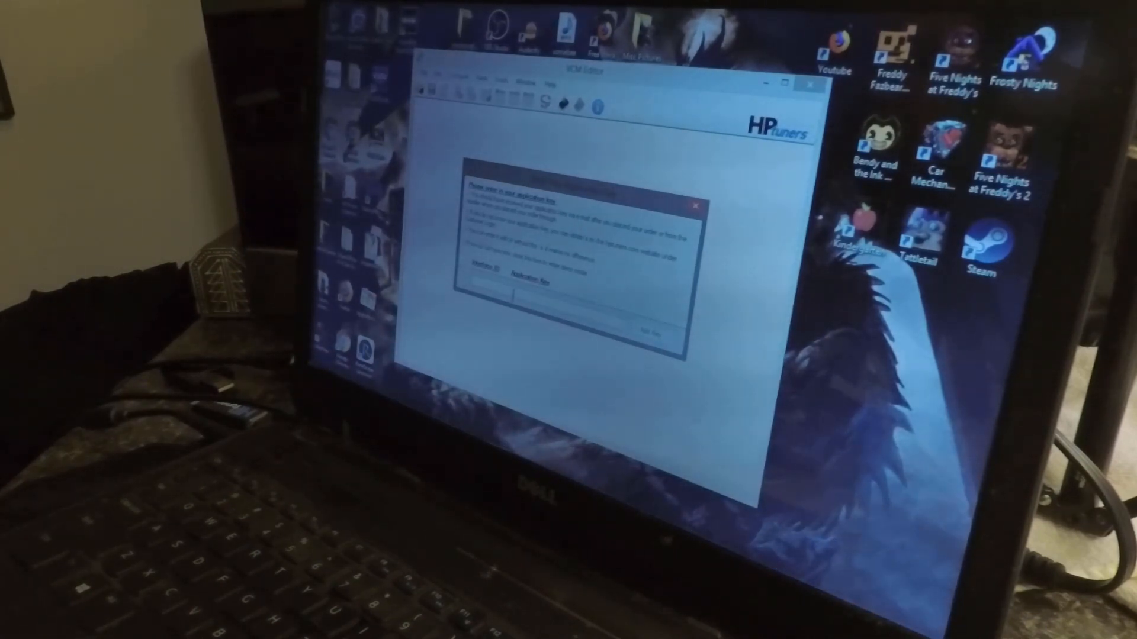
Verify the application key and accept the chosen user level so the editor opens
{"action": "left_click", "coordinate": [650, 333]}
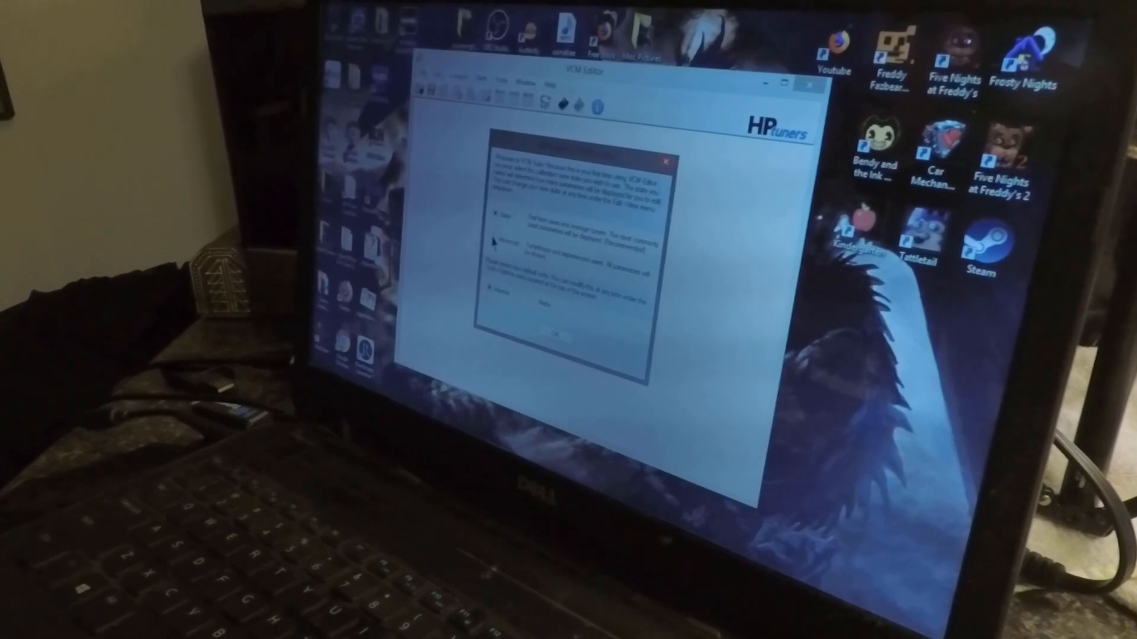
{"action": "left_click", "coordinate": [560, 341]}
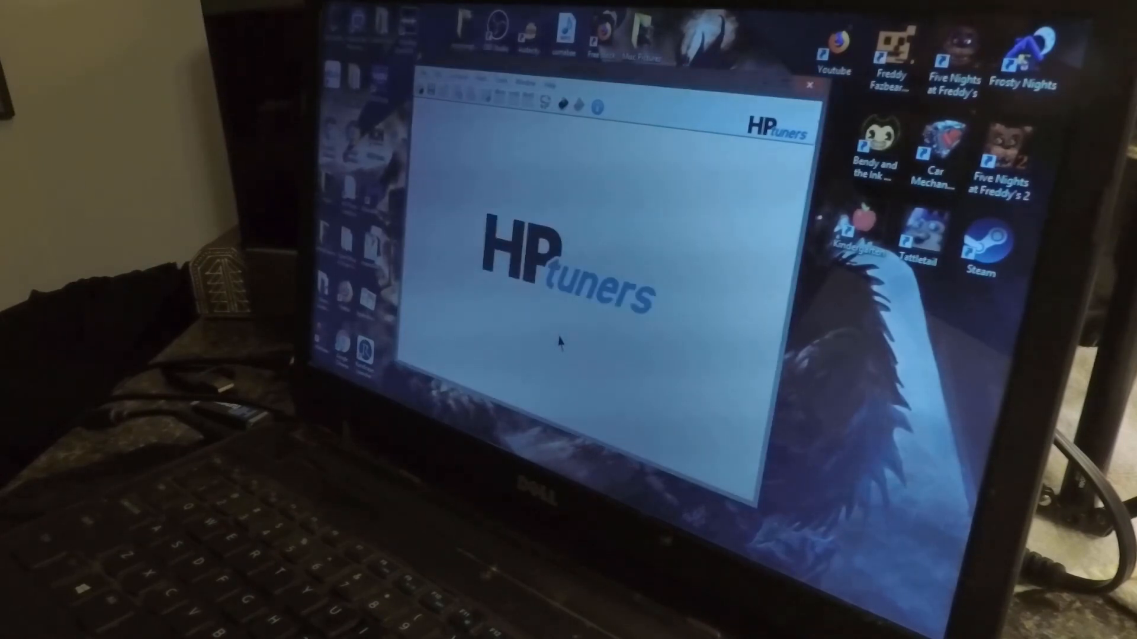